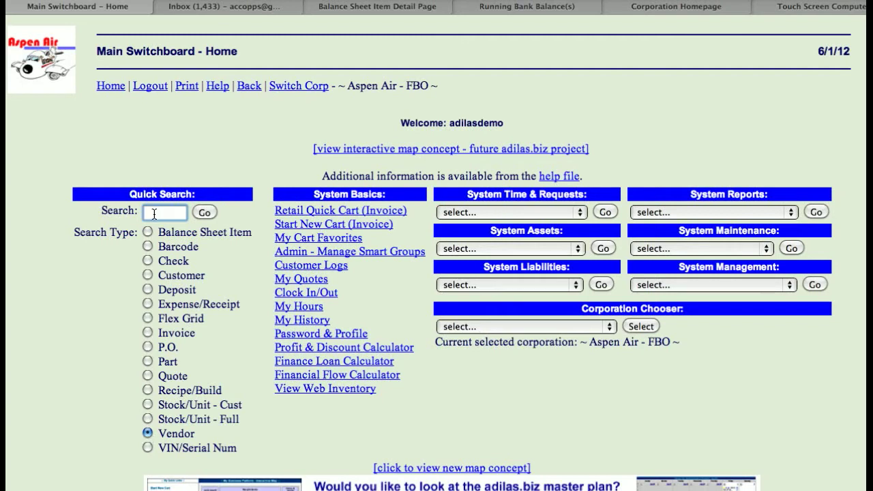
Search the vendors for "safe" and start a new check request for Safeway
text(safe)
click(205, 212)
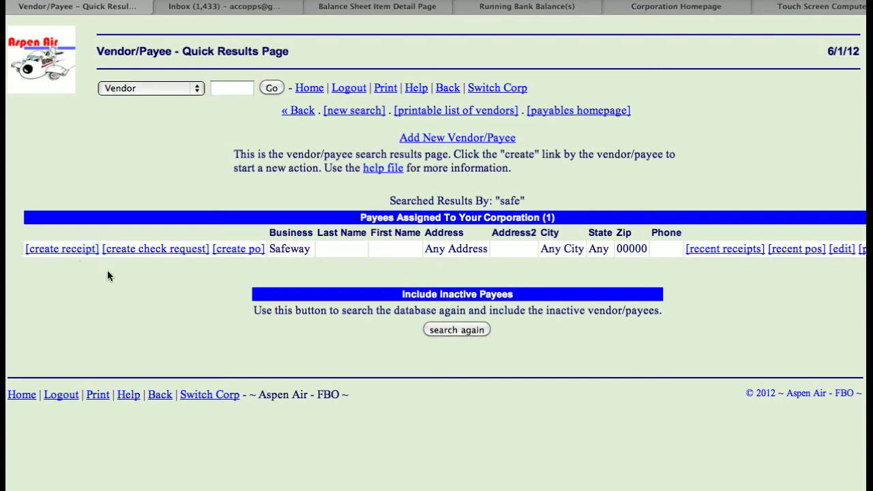
click(162, 253)
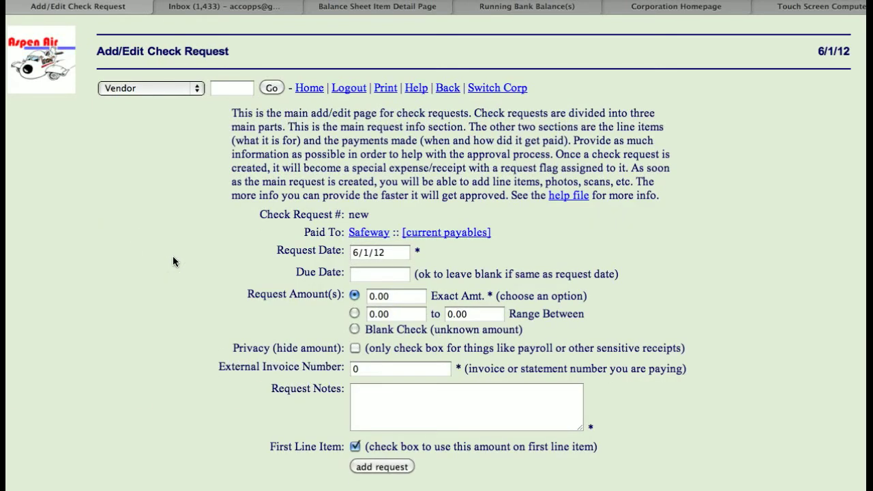
Set the check request's amount option to Blank Check (unknown amount)
scroll(172, 261, down, 1)
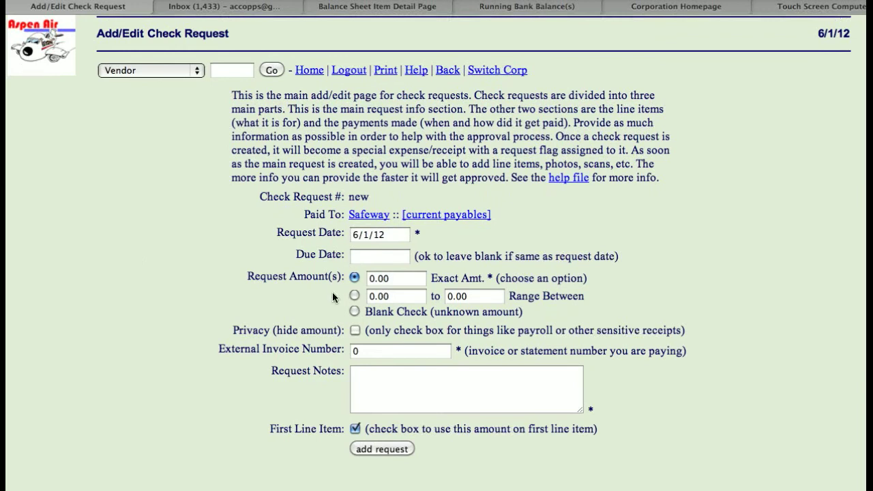
click(404, 278)
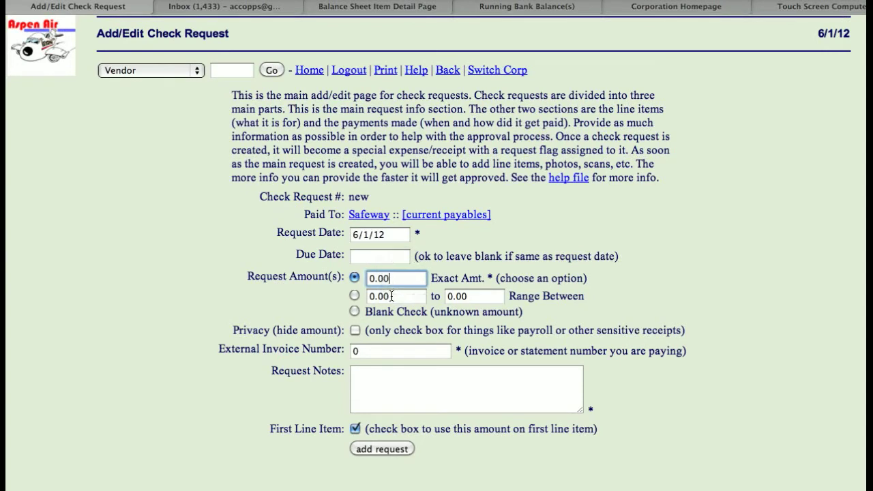
click(355, 311)
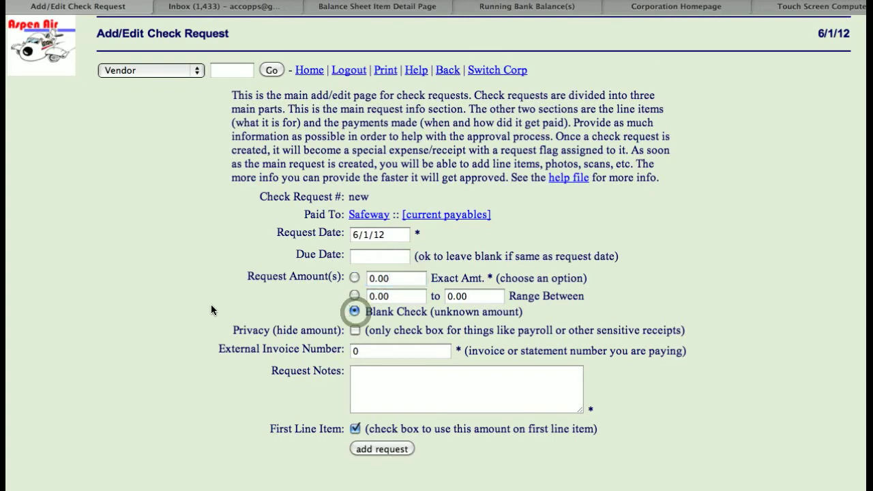
Enter "Office Supplies for the Coffee Room" as the request notes and add the check request
scroll(211, 304, down, 2)
scroll(210, 309, down, 1)
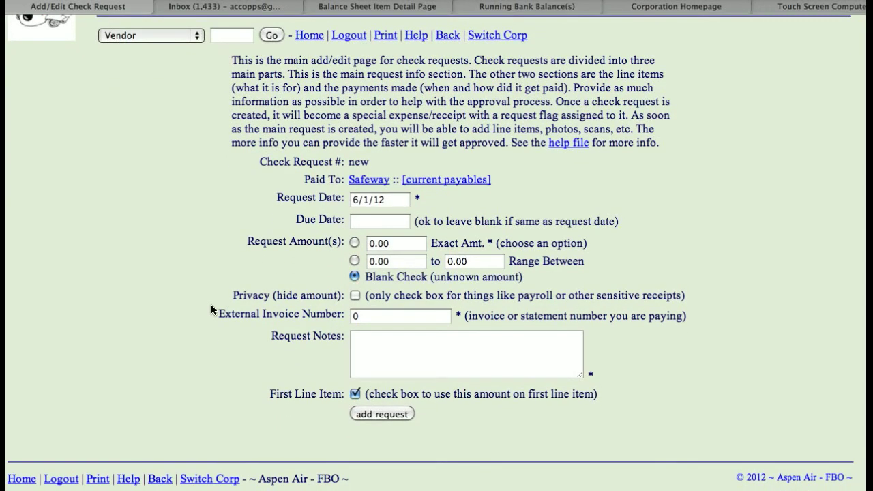
click(380, 343)
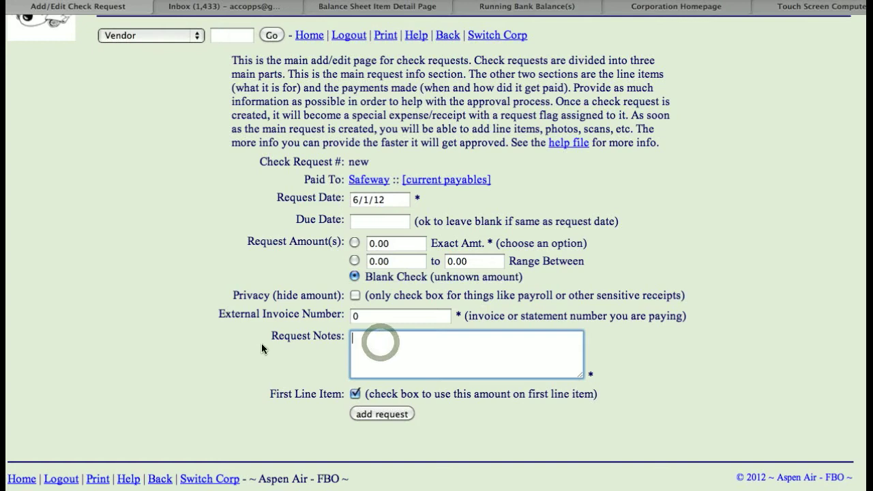
text(Off)
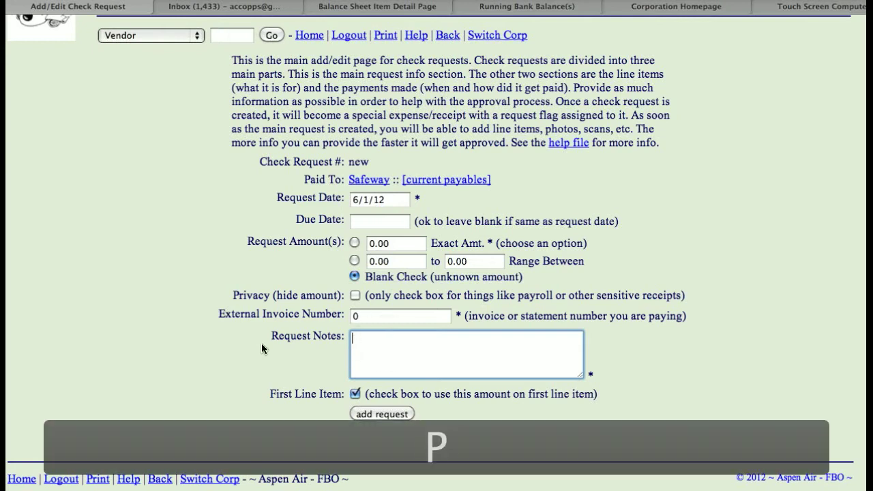
text(ice Su)
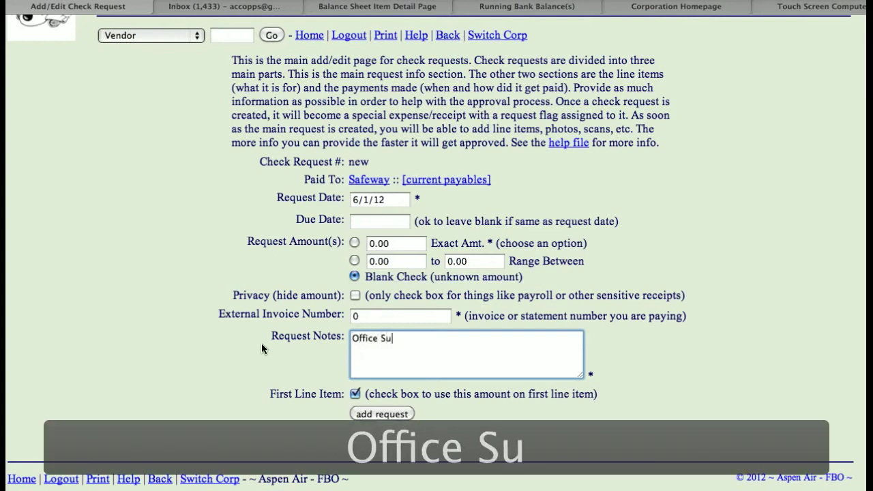
text(ppies for)
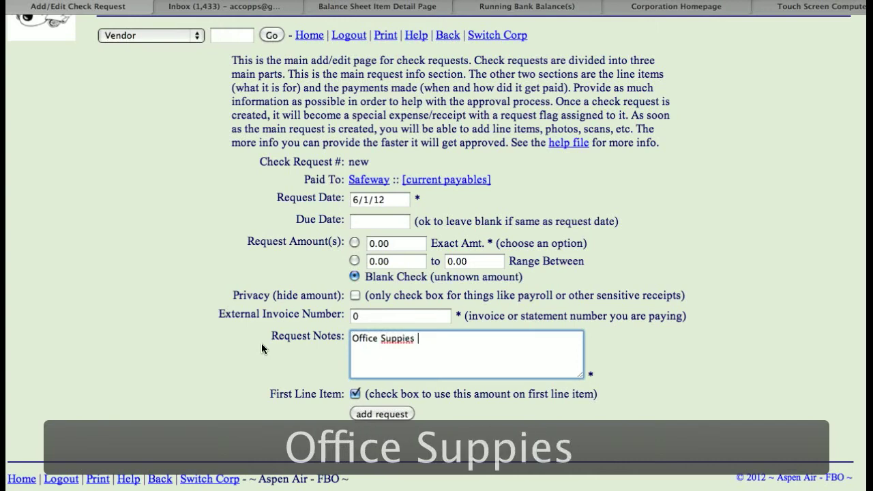
key(BackSpace)
key(BackSpace)
key(BackSpace)
key(BackSpace)
key(BackSpace)
key(BackSpace)
key(BackSpace)
key(BackSpace)
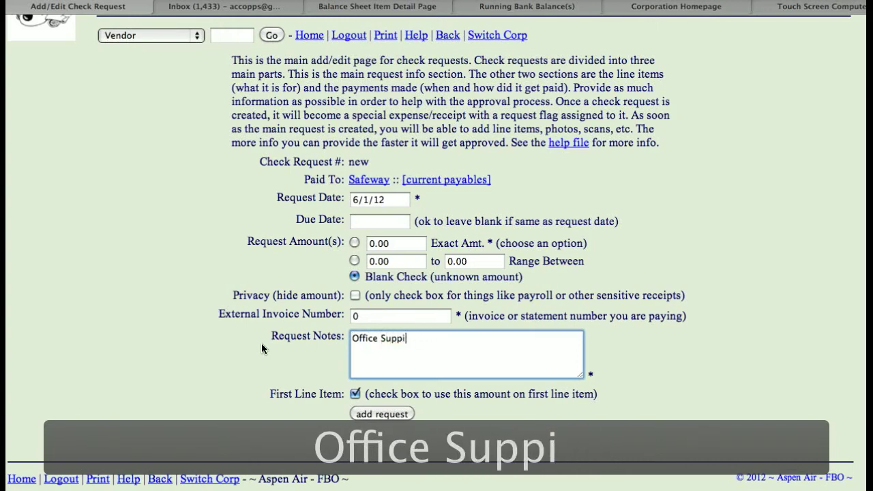
text(ie)
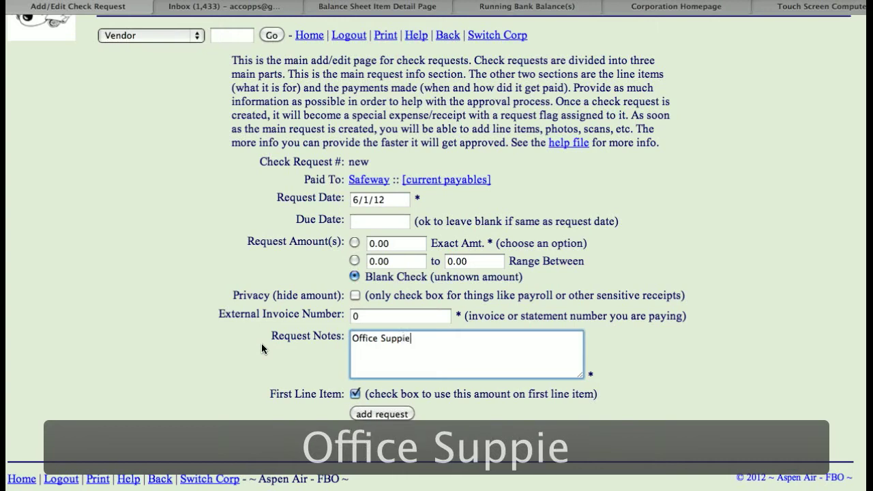
text(s for)
key(BackSpace)
key(BackSpace)
key(BackSpace)
key(BackSpace)
key(BackSpace)
key(BackSpace)
key(BackSpace)
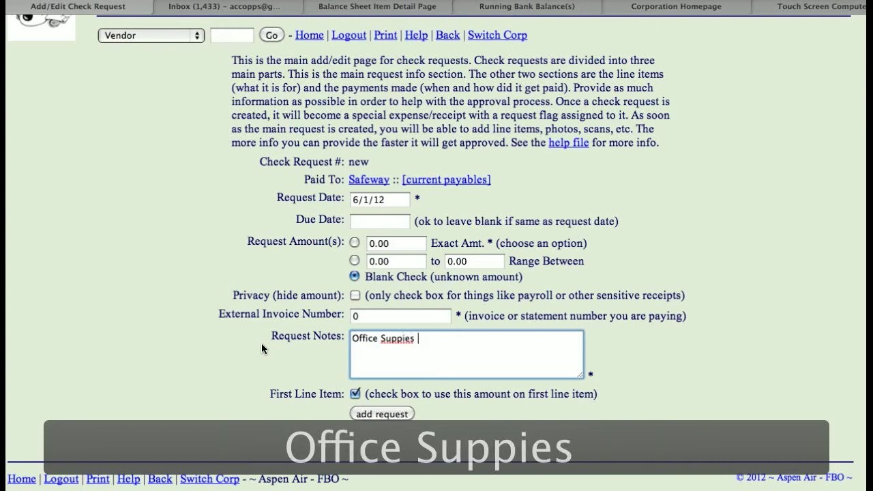
text(l)
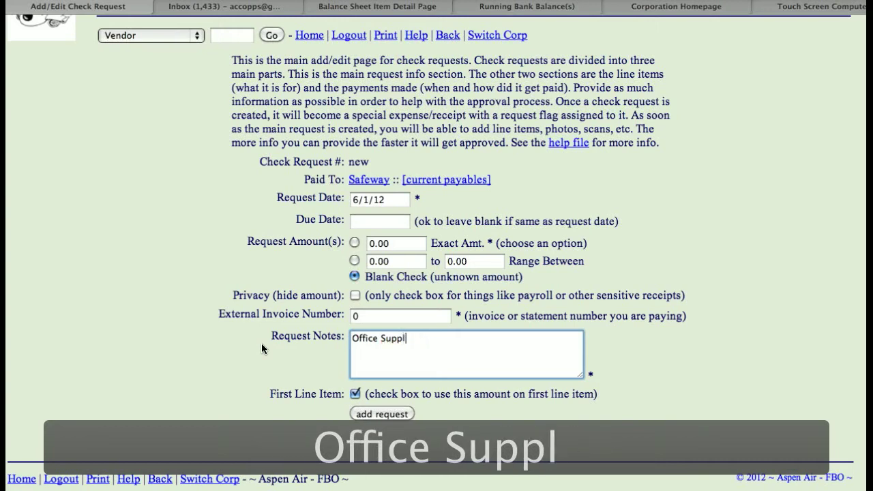
text(ies for the)
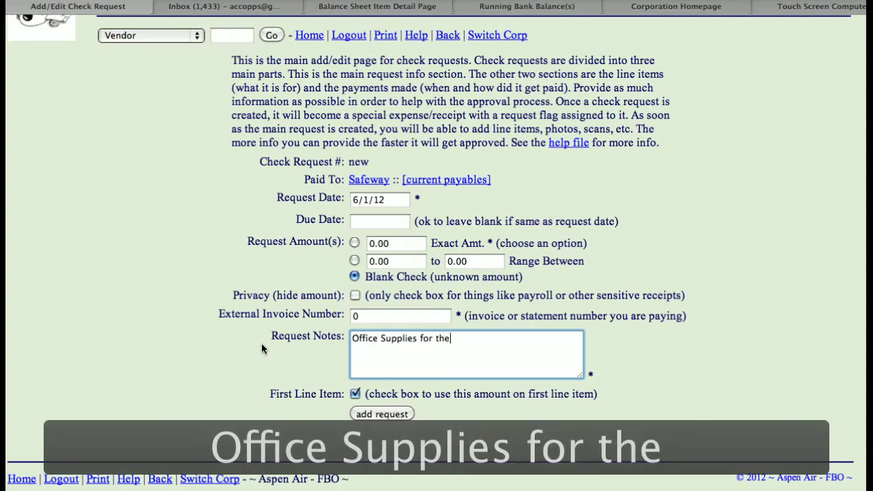
text( Coffee)
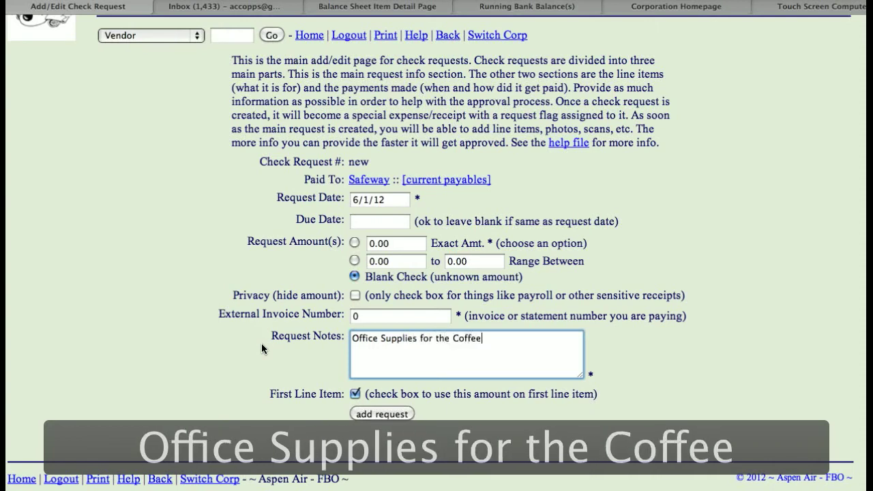
text( Room)
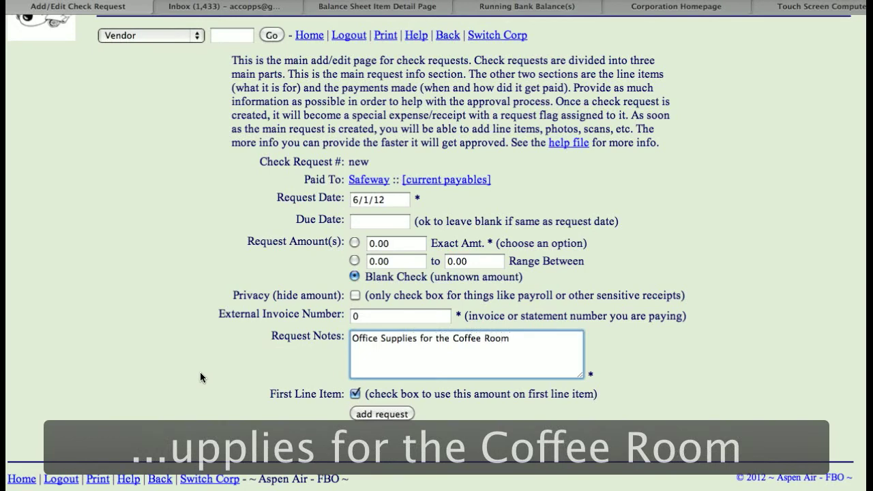
click(390, 413)
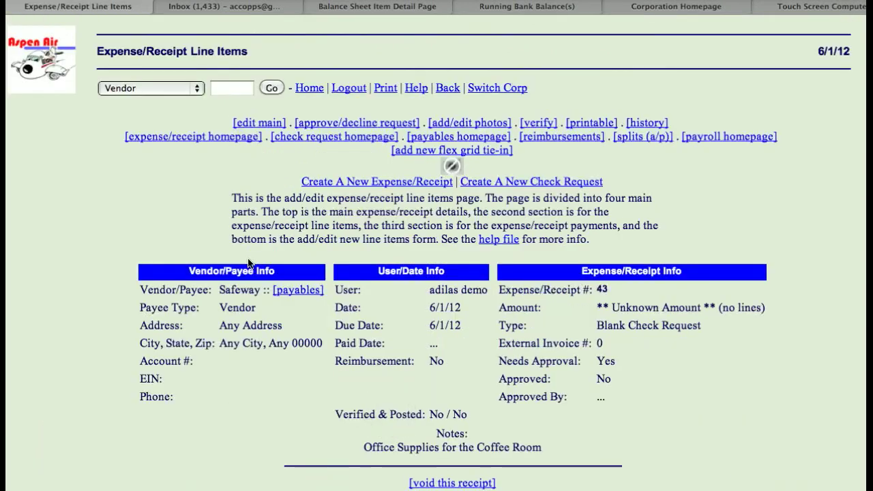
Add a line item of type Supplies - Office at location KASE - Aspen, keeping the 0.00 amount and the existing description
scroll(104, 260, down, 12)
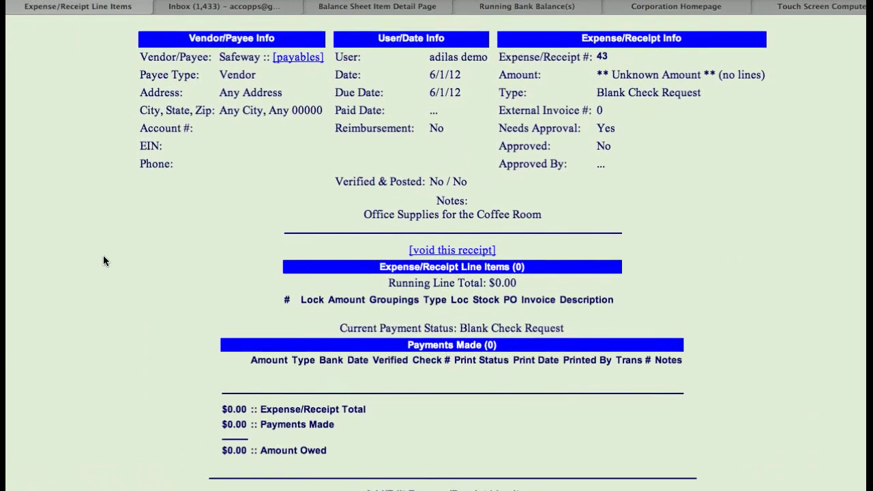
scroll(103, 261, down, 6)
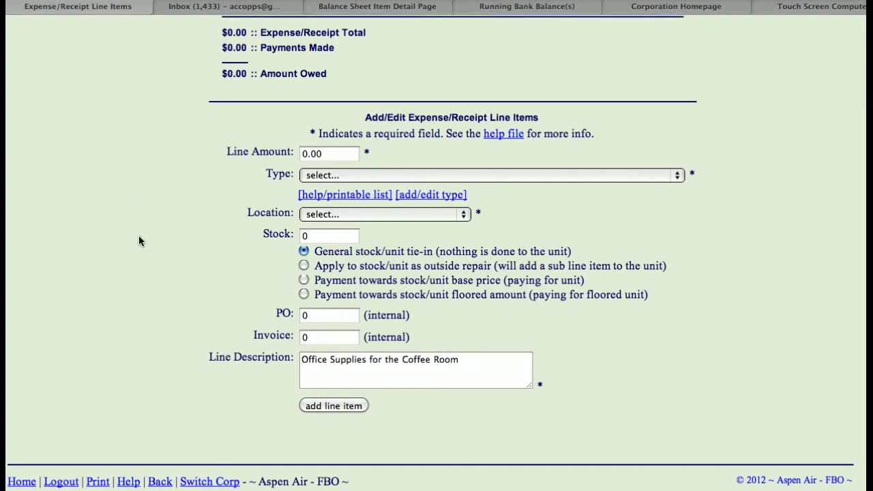
scroll(138, 238, up, 2)
scroll(139, 241, up, 7)
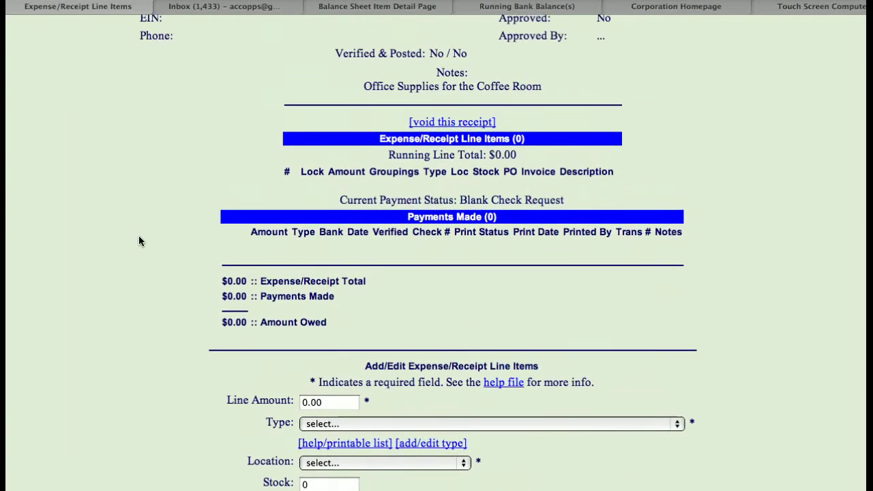
scroll(138, 241, up, 5)
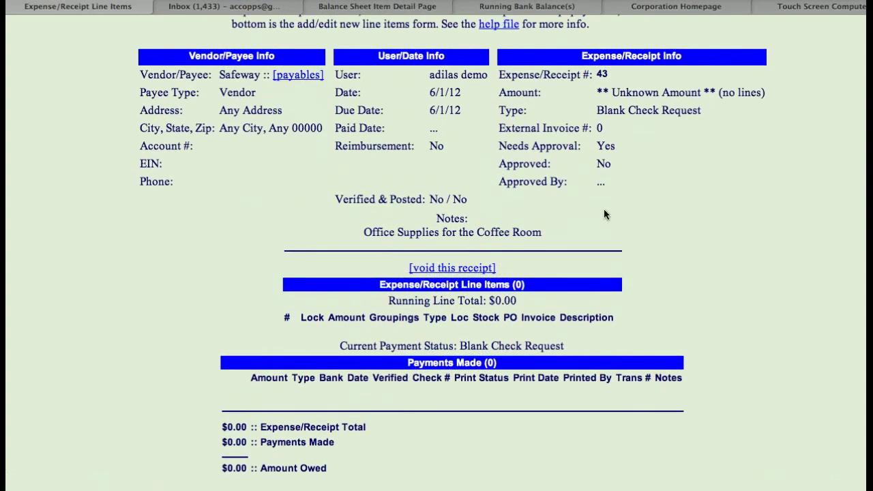
scroll(802, 205, down, 13)
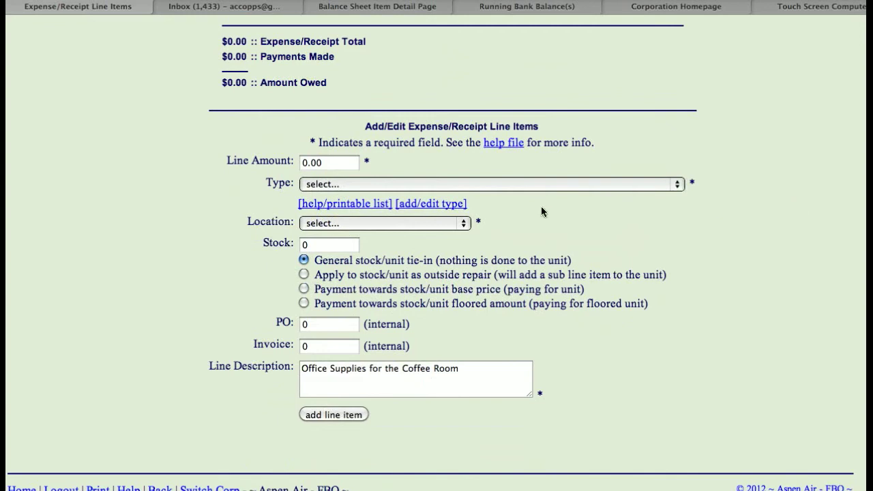
click(451, 185)
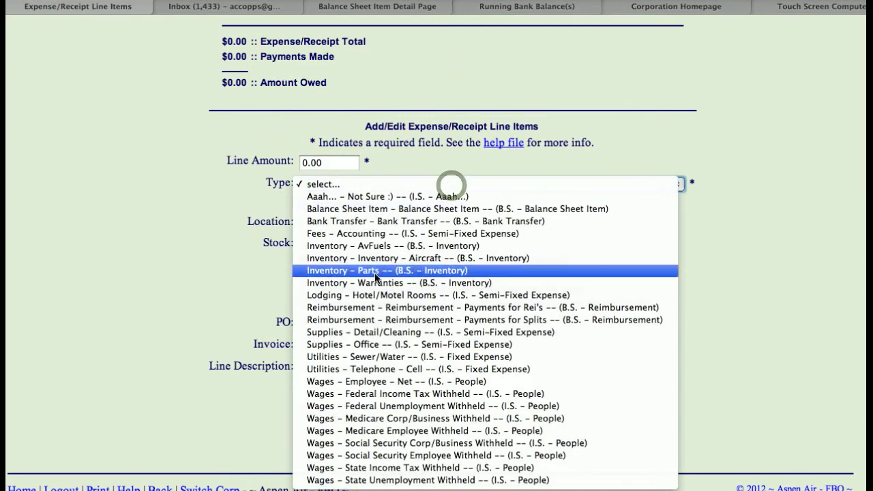
click(368, 345)
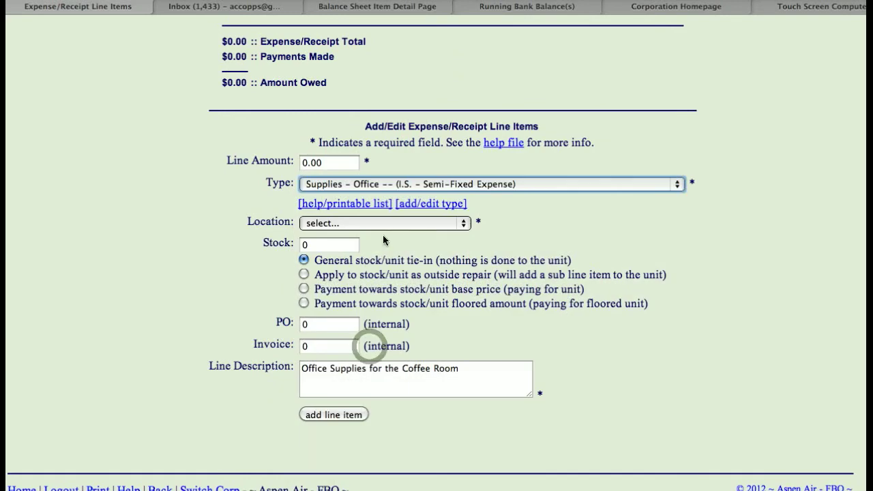
click(401, 223)
click(354, 251)
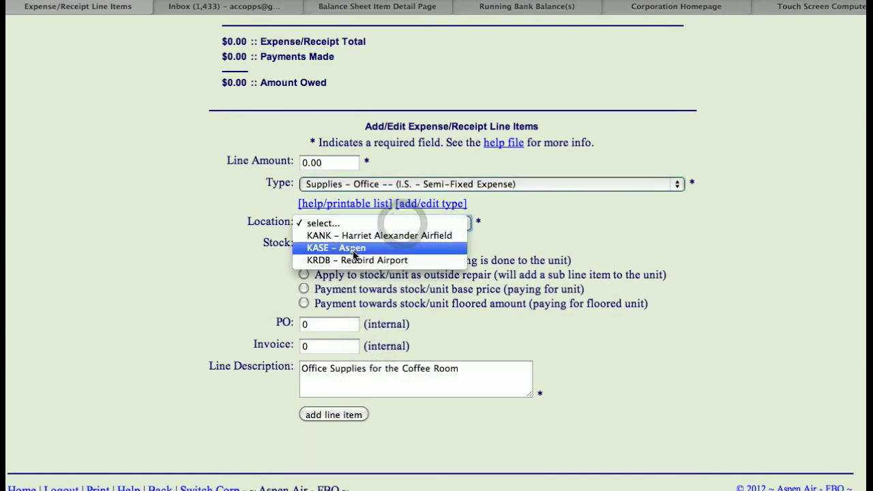
click(341, 414)
Review the check request with its line item, return to the main switchboard and open the Check Request Homepage
scroll(170, 276, down, 10)
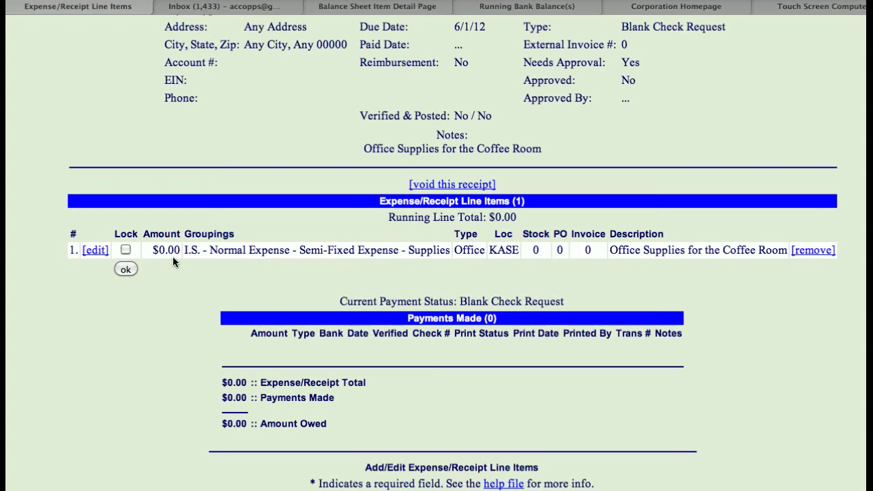
scroll(727, 306, up, 6)
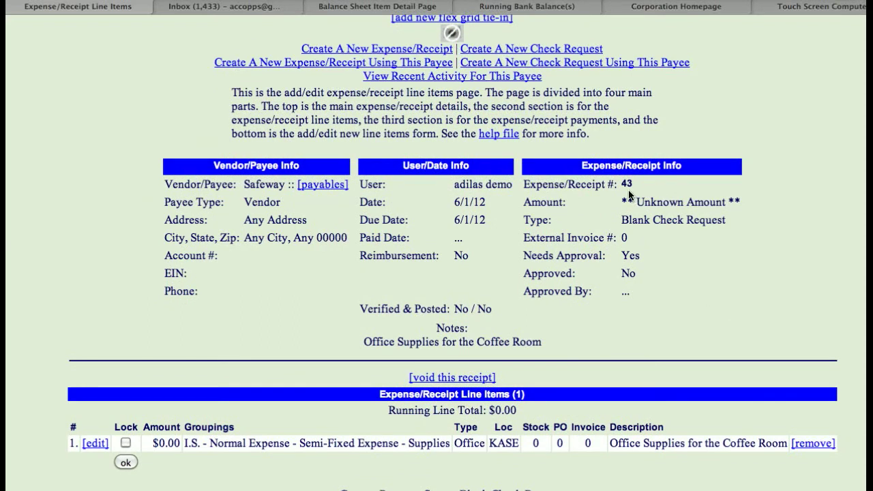
scroll(602, 225, up, 1)
scroll(602, 225, up, 4)
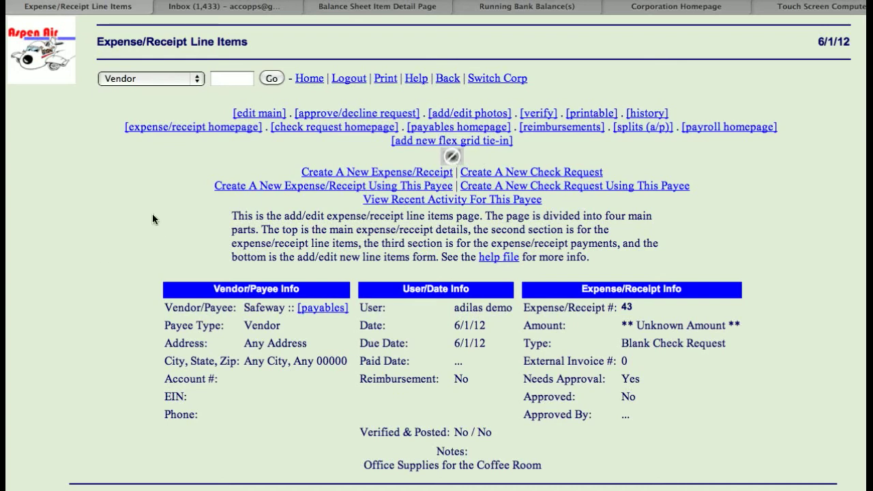
scroll(153, 214, up, 1)
click(49, 74)
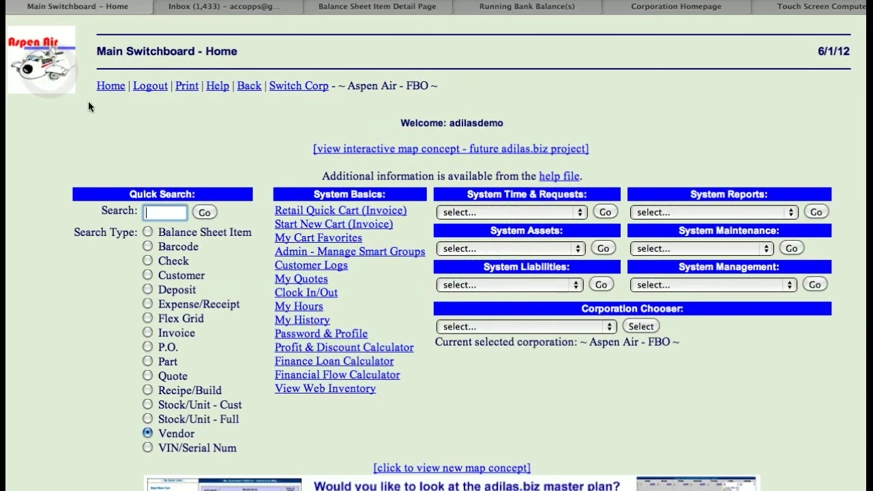
click(528, 214)
click(514, 236)
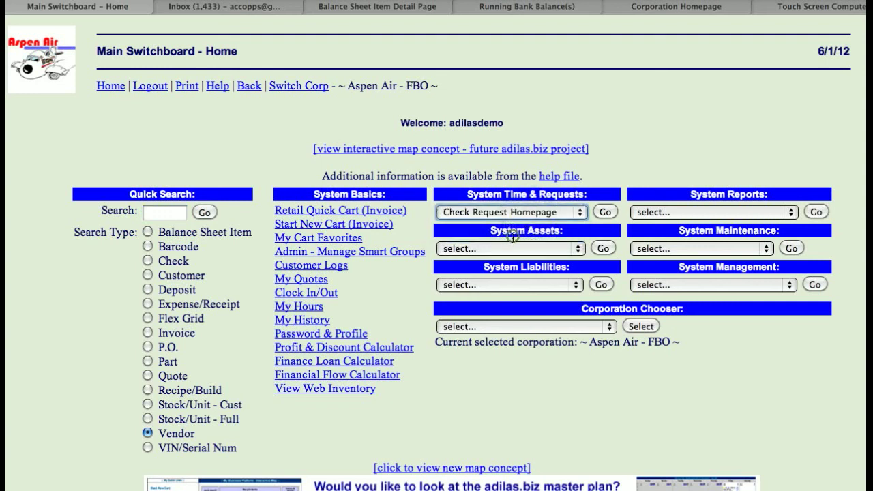
click(606, 212)
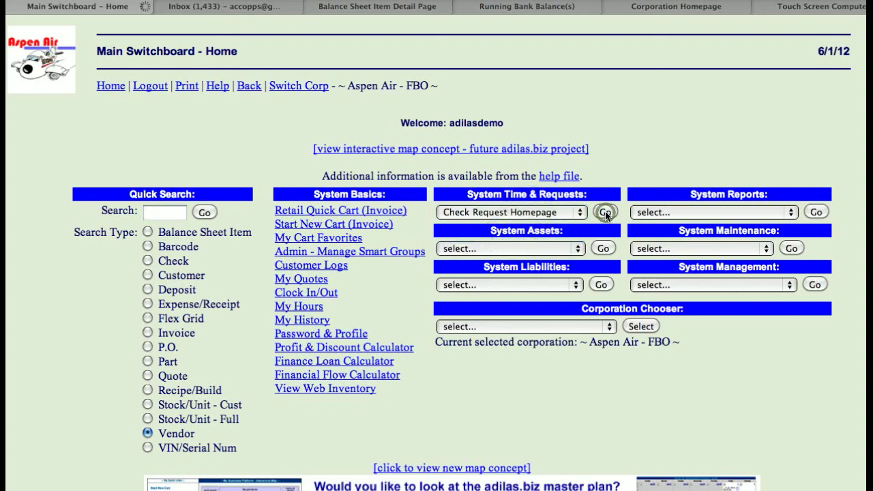
Examine the pending Safeway check request's line items and its approval form, including the approve/decline options, amount, bank and notes
scroll(84, 198, down, 3)
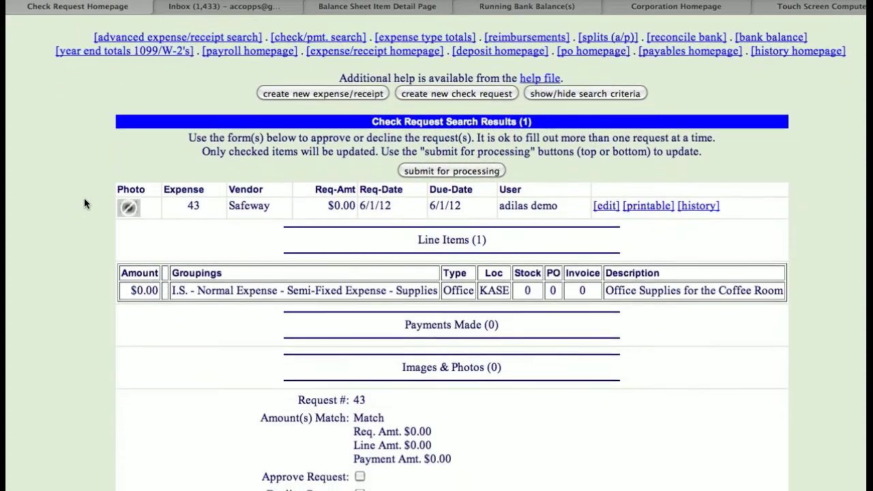
scroll(84, 199, down, 5)
scroll(85, 200, down, 5)
scroll(85, 199, up, 6)
scroll(84, 200, down, 5)
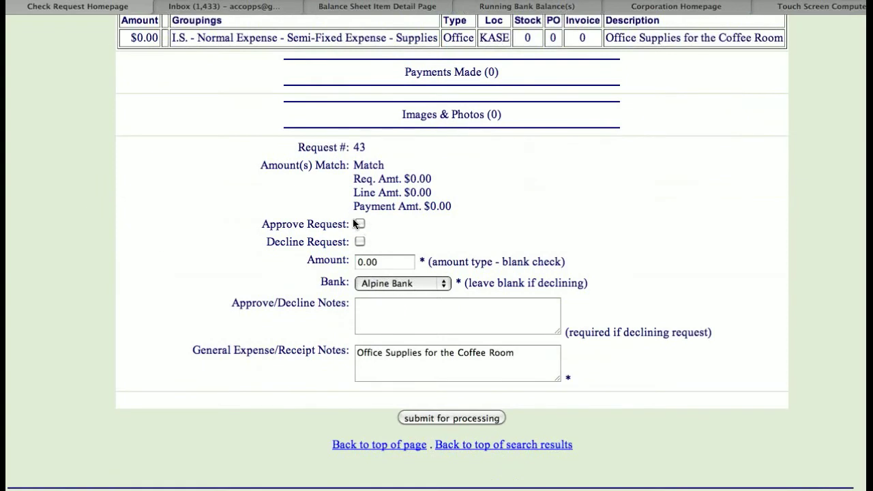
click(381, 306)
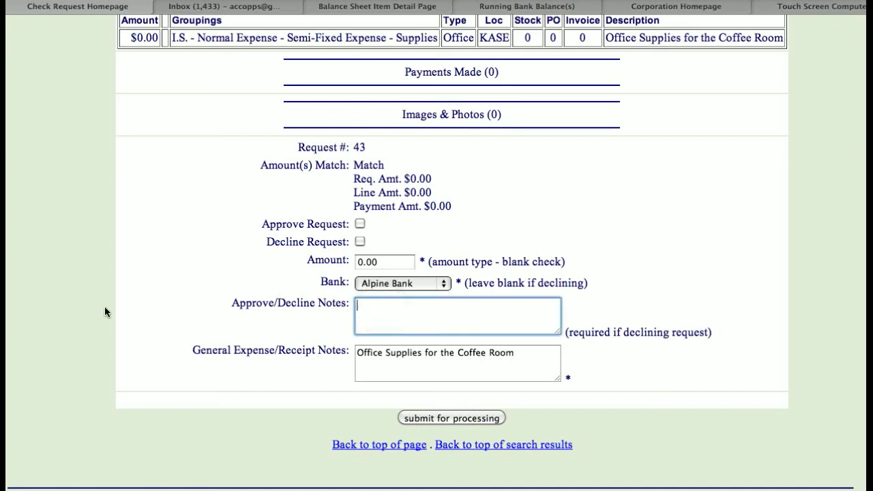
scroll(107, 306, up, 5)
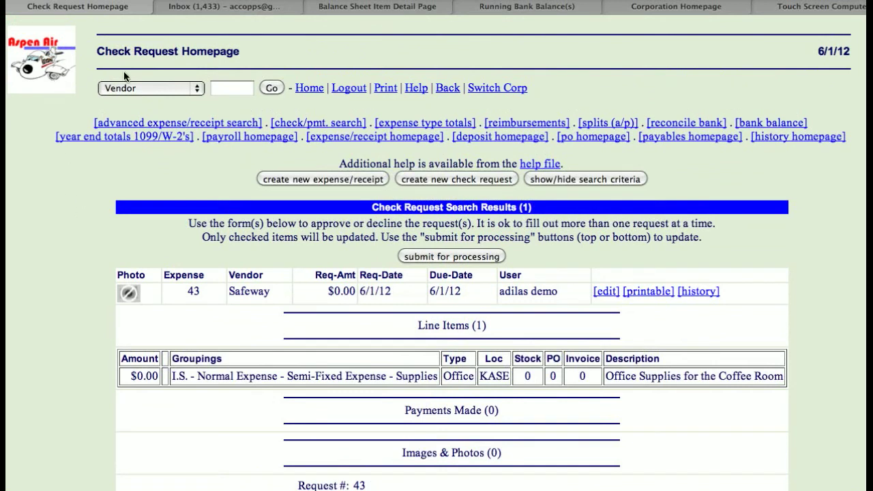
Return to the main switchboard and reopen the Check Request Homepage
click(58, 75)
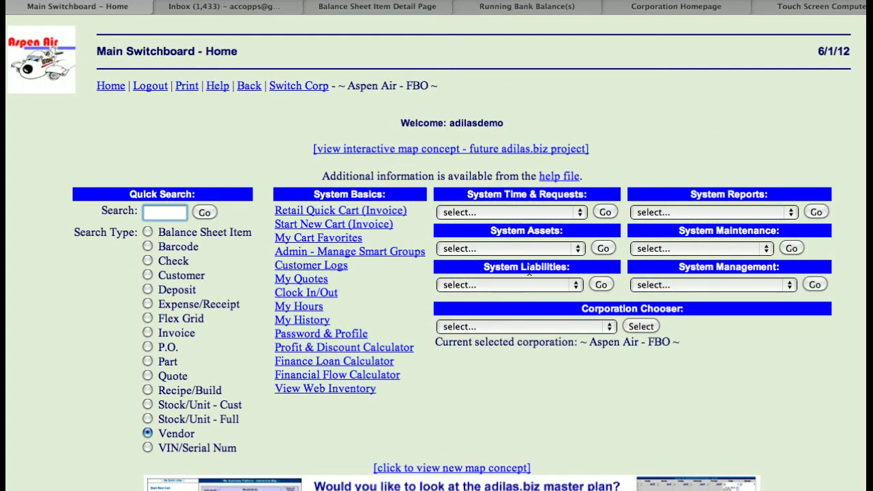
click(517, 210)
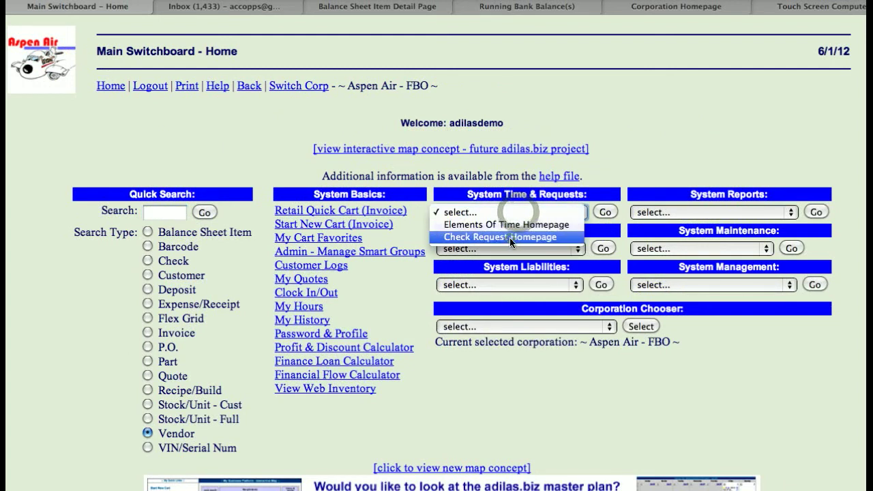
click(510, 237)
click(603, 212)
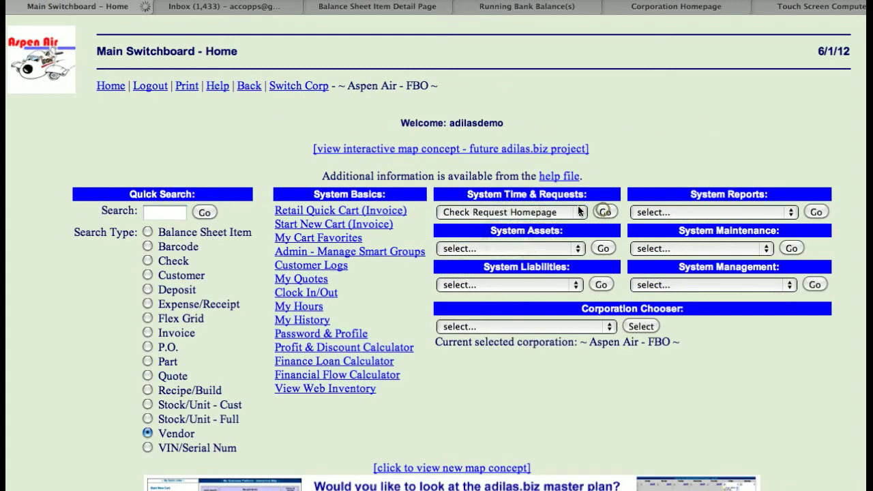
Review the Safeway request's details, line item and processing form from the search results down to the general notes
scroll(101, 266, down, 5)
scroll(101, 267, down, 3)
scroll(101, 267, up, 6)
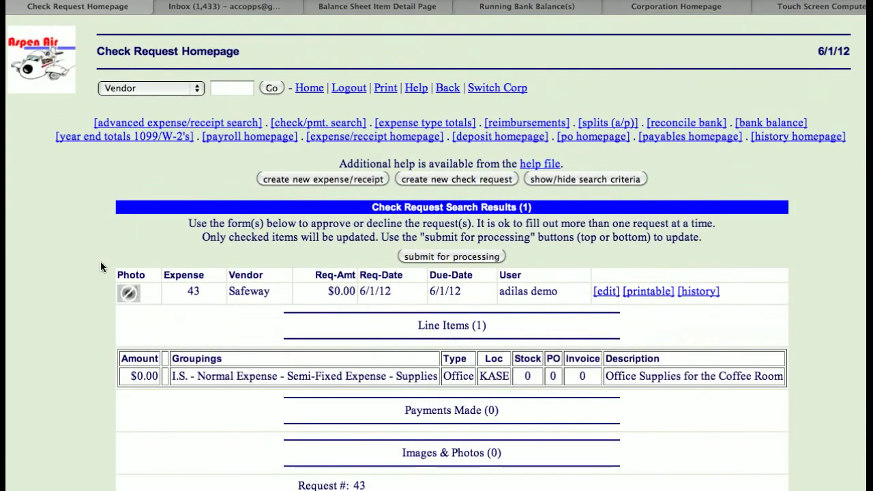
scroll(101, 261, down, 5)
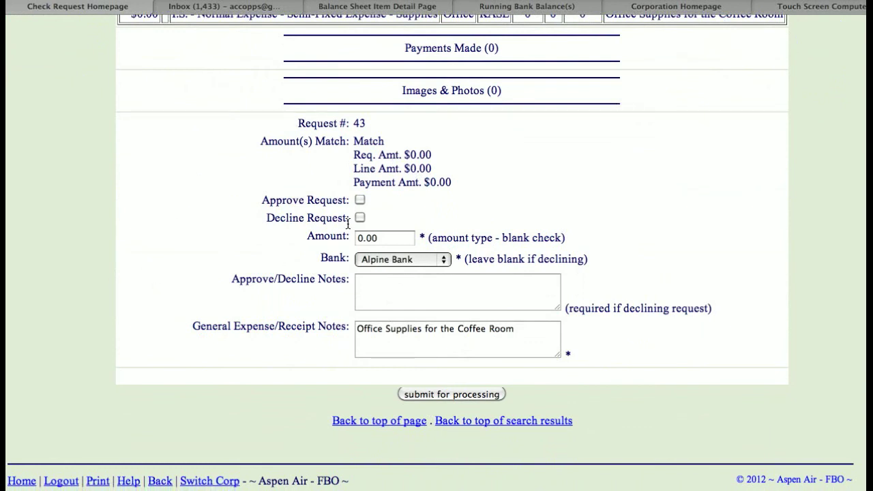
scroll(88, 336, up, 2)
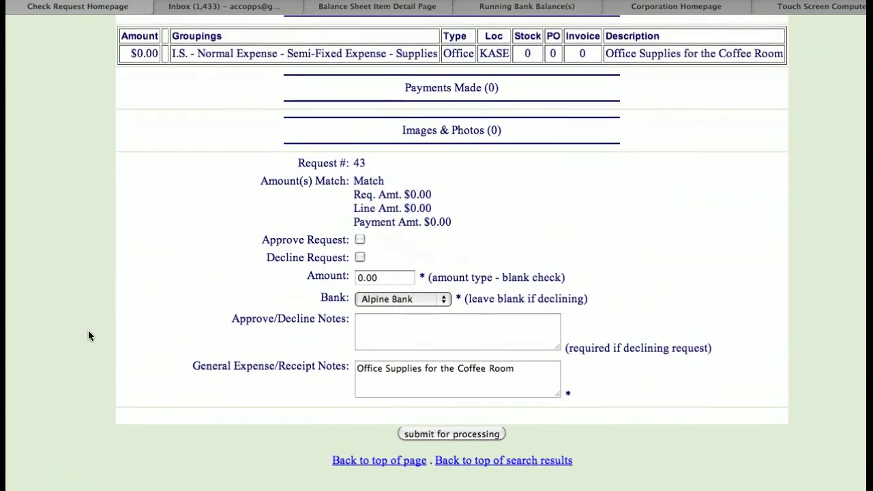
scroll(88, 336, up, 1)
scroll(88, 331, up, 3)
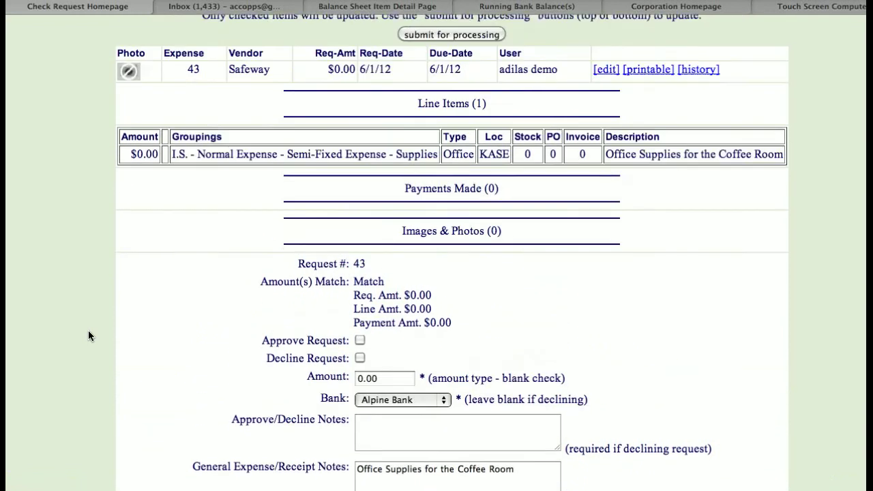
scroll(88, 332, down, 3)
scroll(88, 331, up, 1)
scroll(89, 332, down, 1)
scroll(88, 332, up, 8)
scroll(89, 332, down, 2)
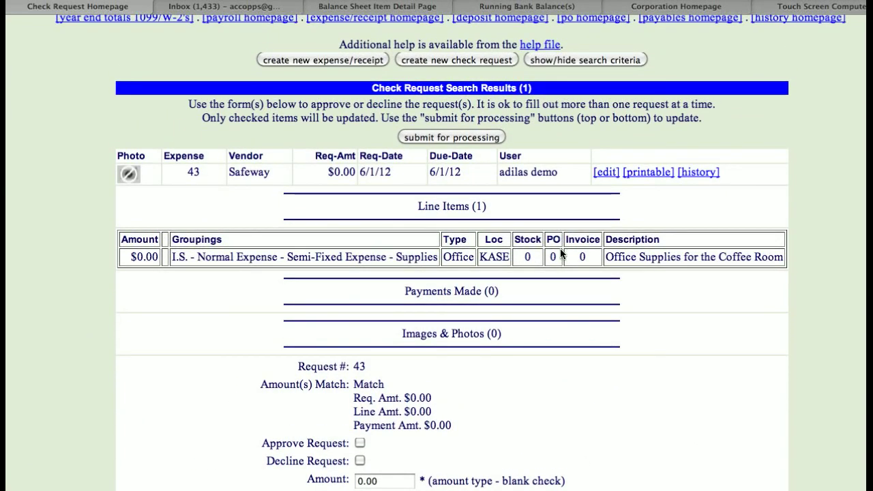
View the printable version of the Safeway check request, review its details and payments, and return to the main switchboard
click(648, 175)
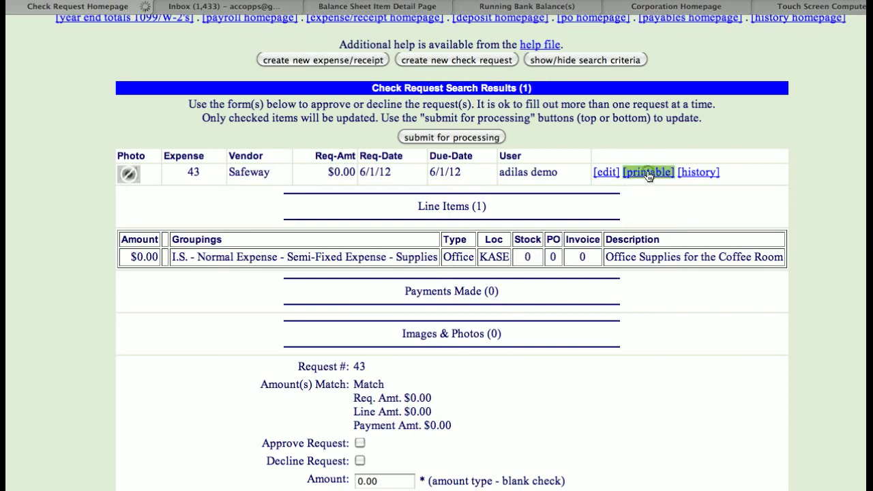
scroll(779, 220, down, 2)
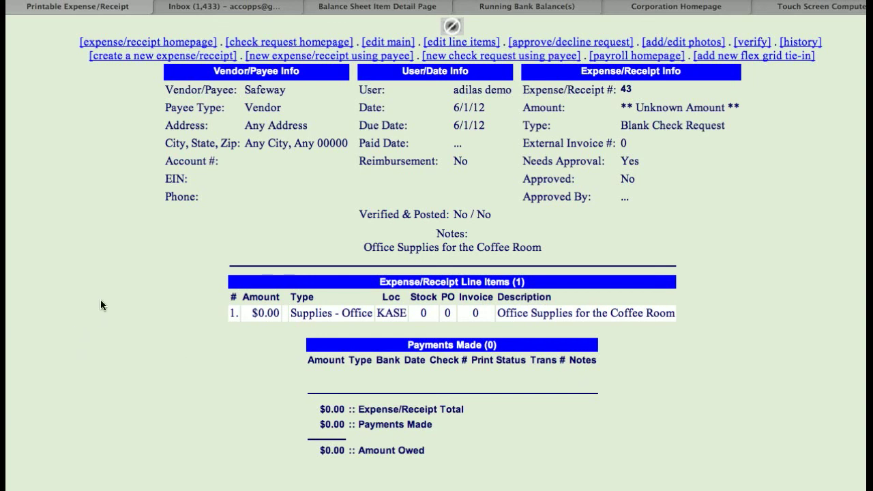
scroll(100, 300, up, 3)
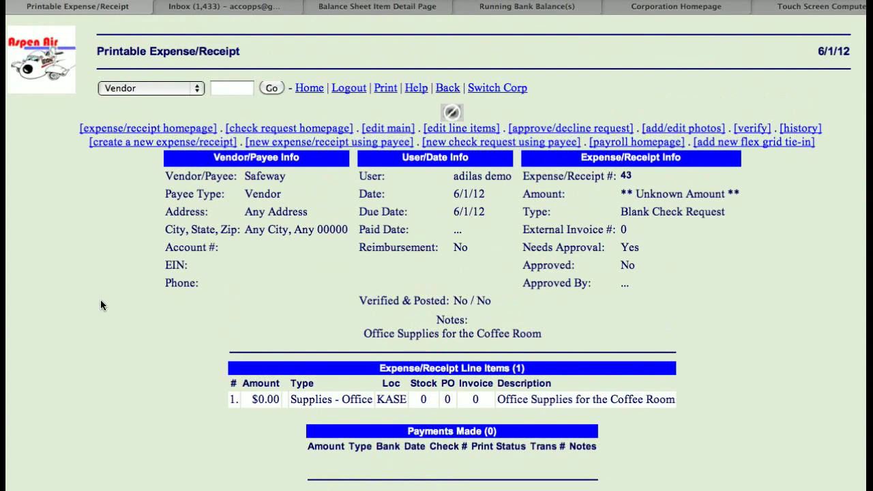
click(57, 92)
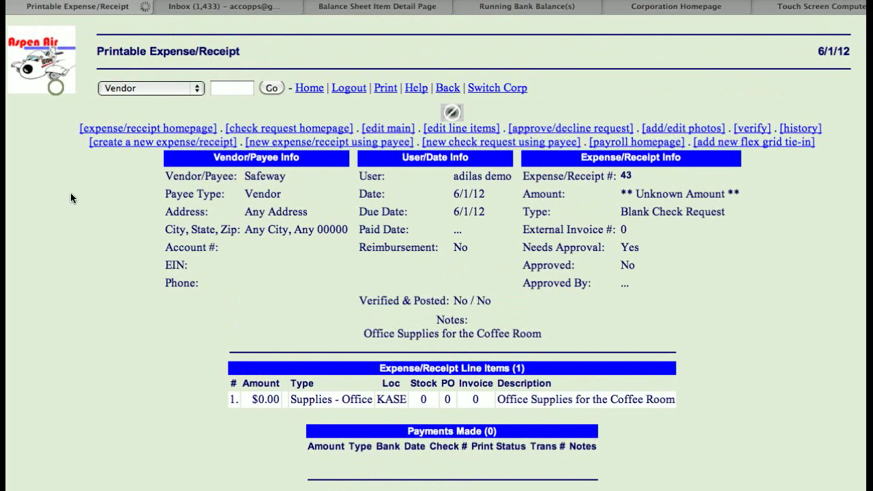